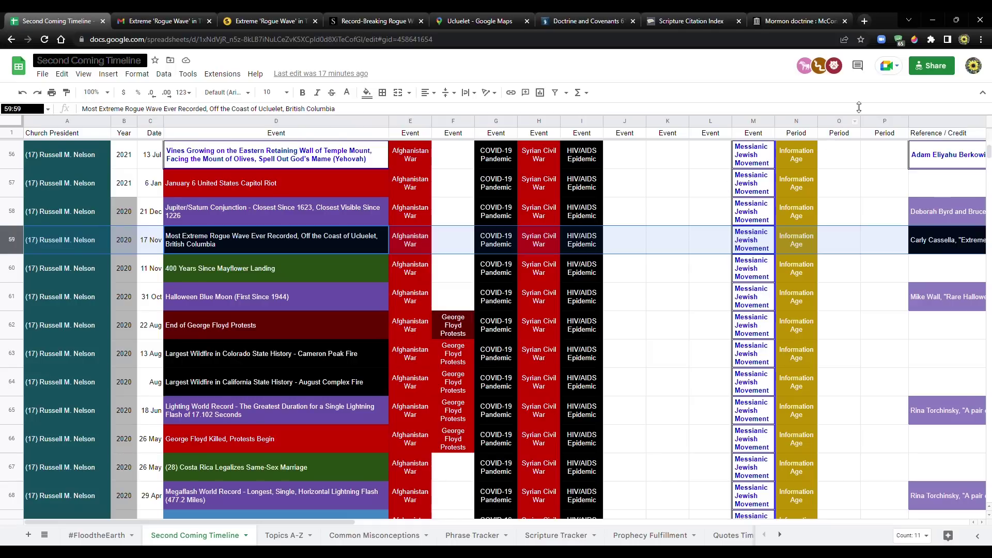
Check the rogue wave email in Gmail, return to the Second Coming Timeline sheet and set its zoom to 200%
click(158, 16)
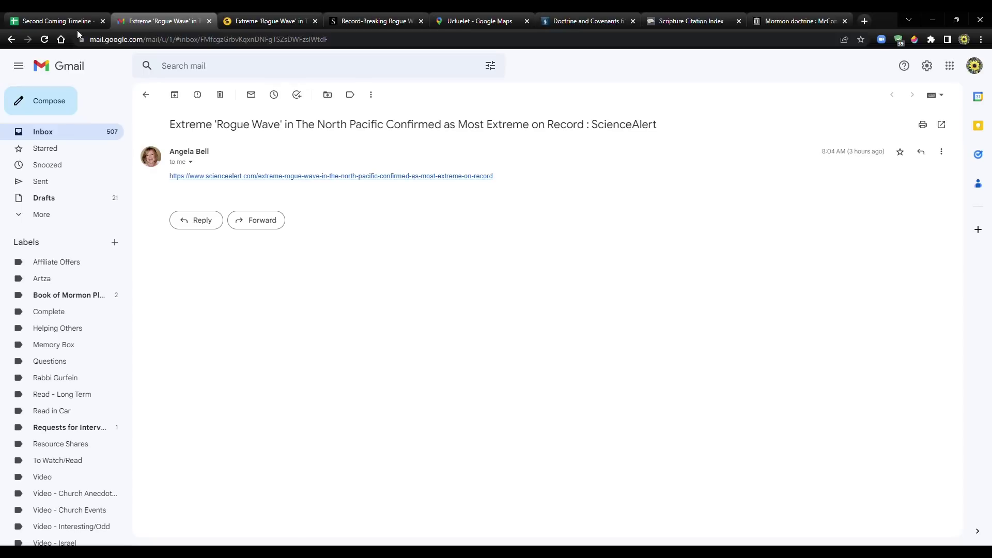
click(48, 20)
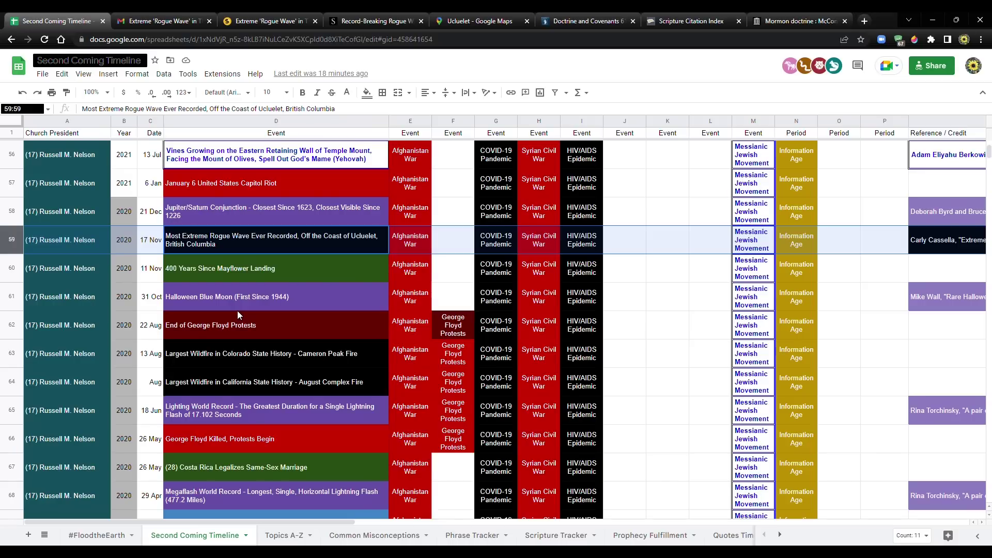
click(93, 92)
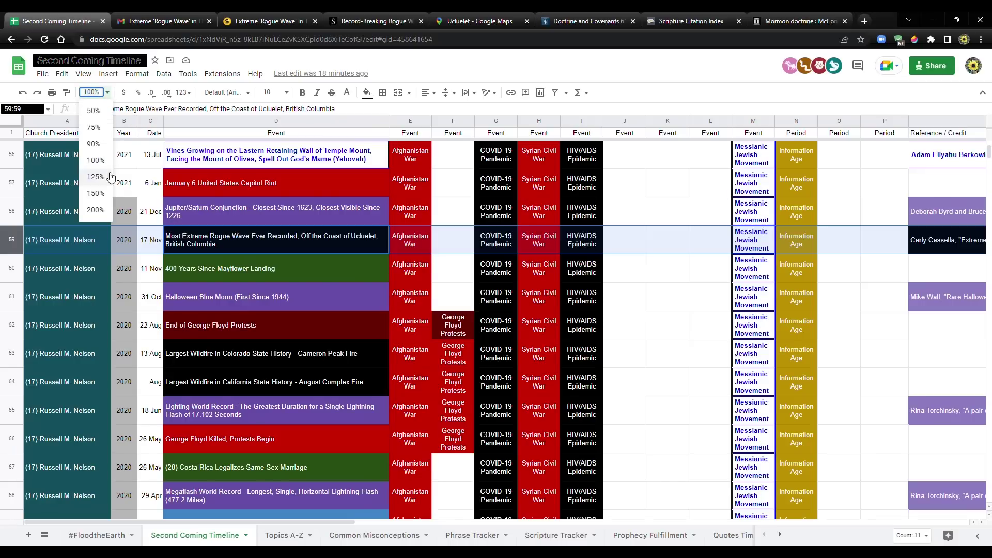
click(96, 210)
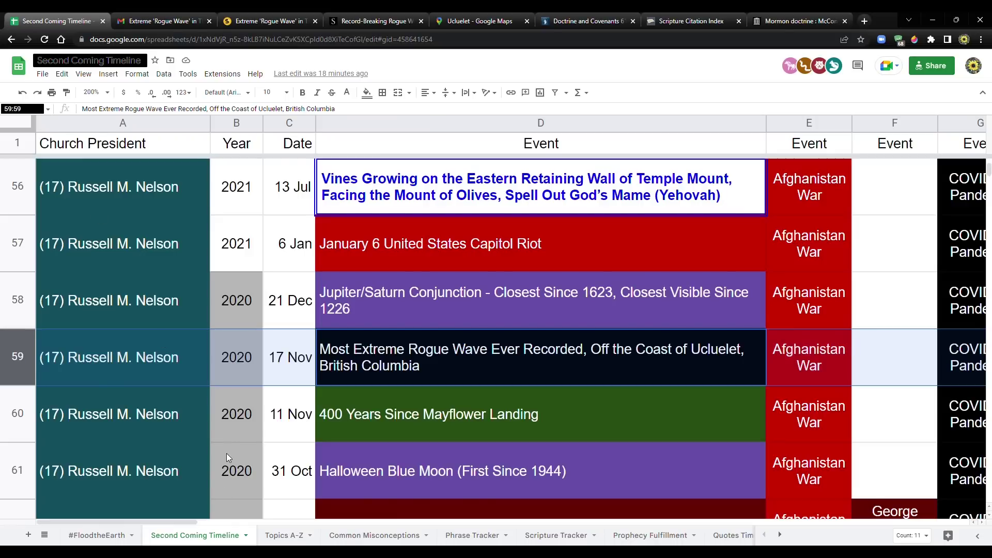
Correct "Lighting" to "Lightning" in the 18 Jun 2020 world record event in row 65
scroll(226, 454, down, 1)
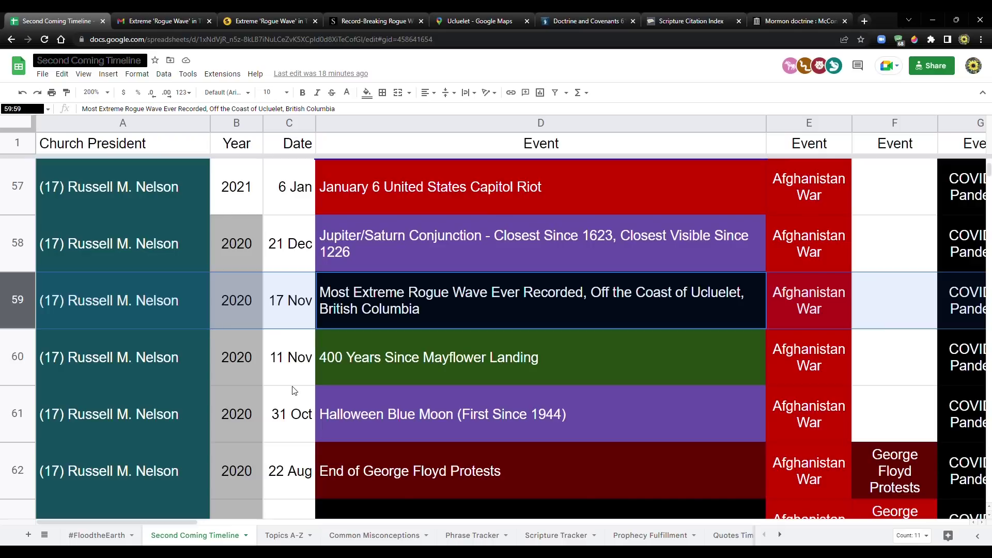
scroll(296, 390, down, 4)
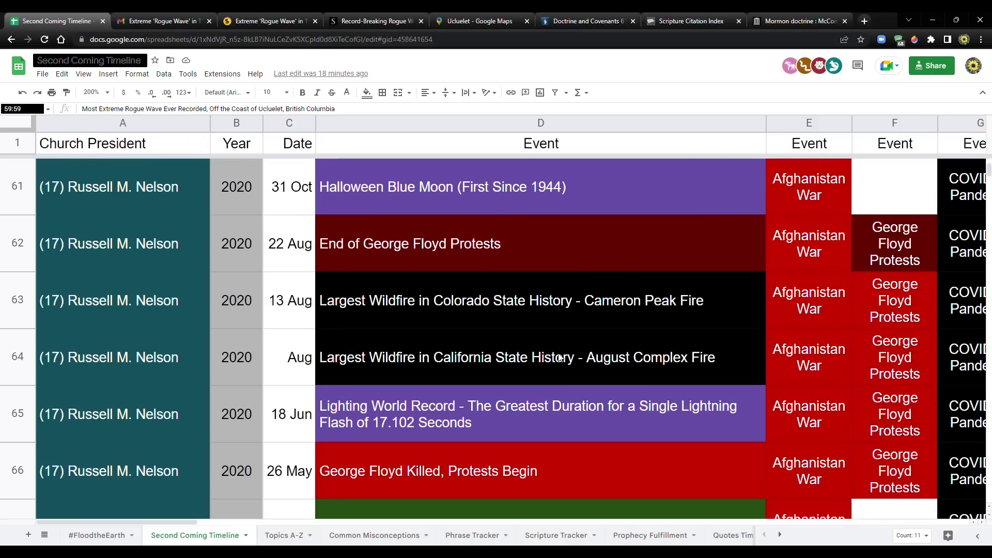
scroll(543, 365, down, 1)
scroll(539, 365, down, 1)
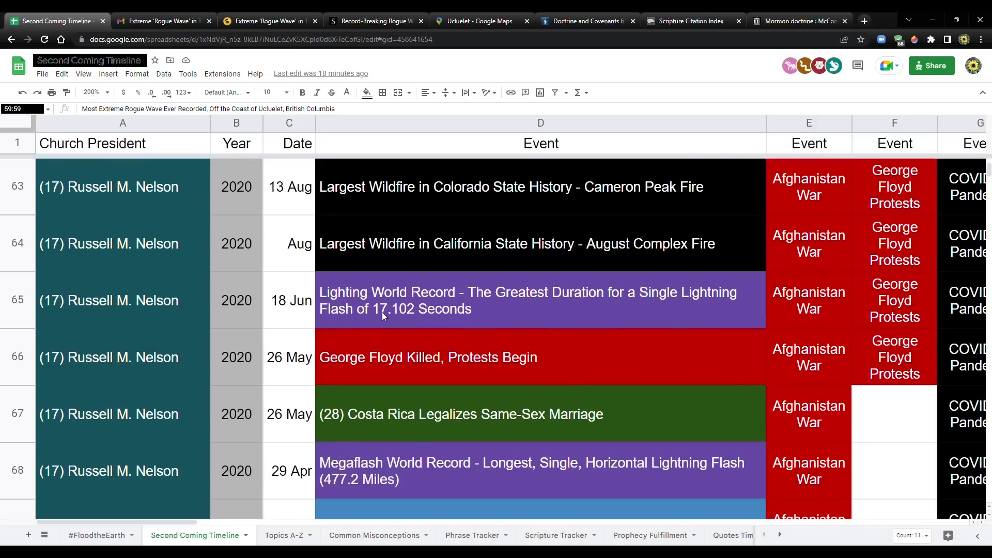
double_click(355, 296)
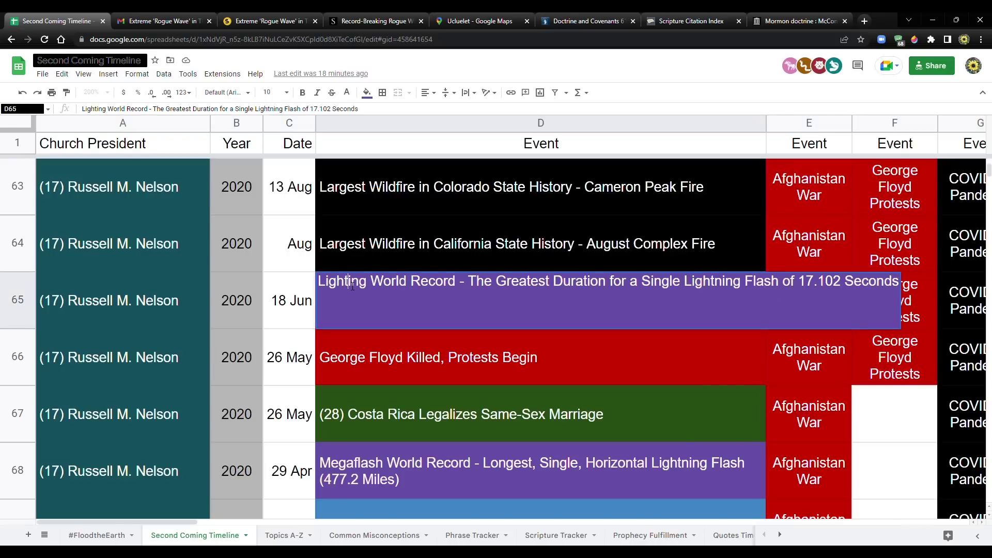
text(n)
key(Return)
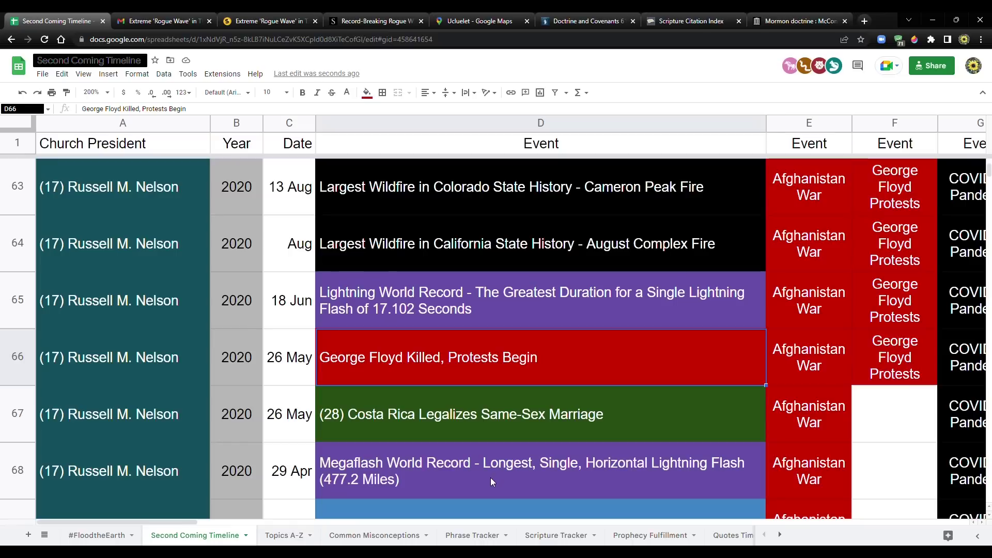
Review the timeline's events from 2020 to early 2022 and select the rogue wave entry in row 59
scroll(451, 463, down, 5)
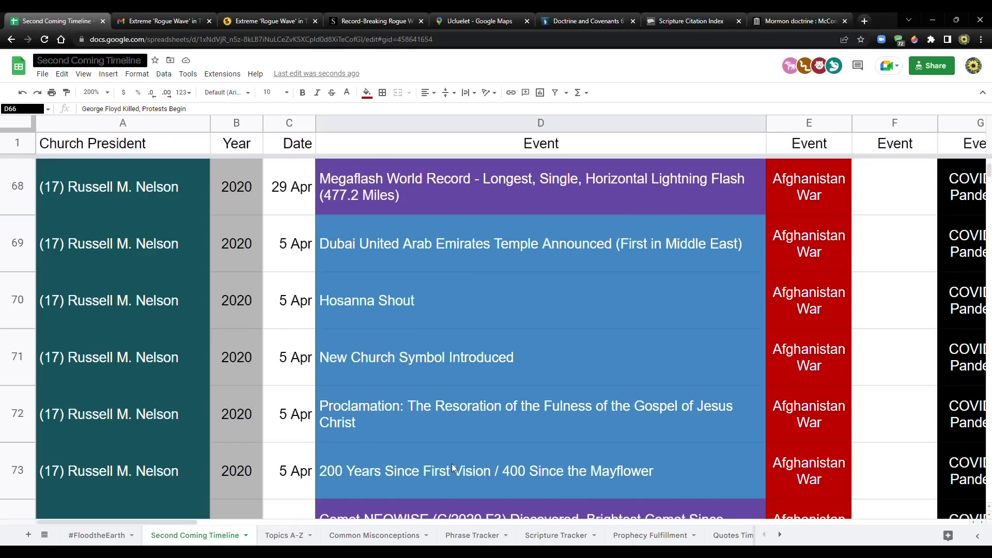
scroll(452, 464, down, 2)
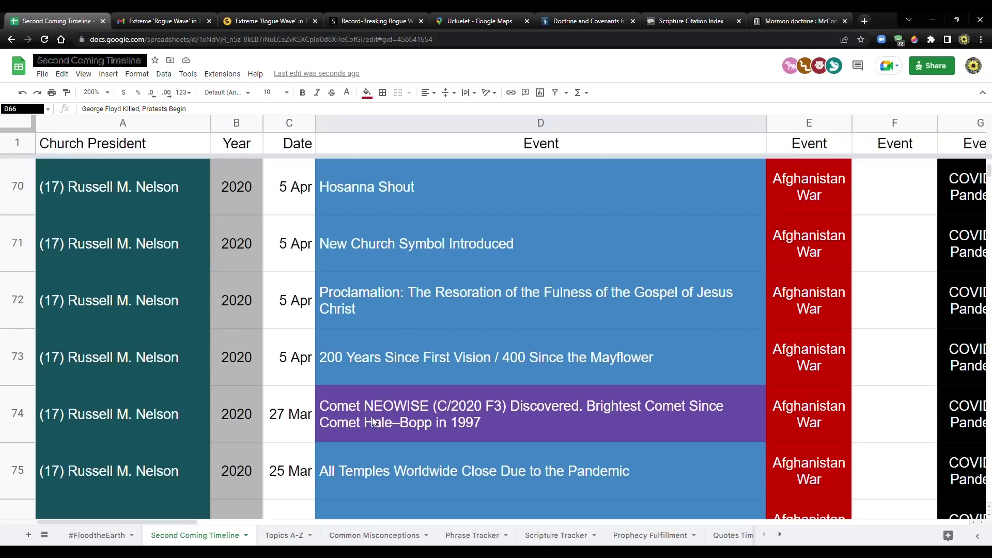
scroll(374, 421, up, 2)
scroll(373, 417, up, 1)
scroll(372, 417, down, 1)
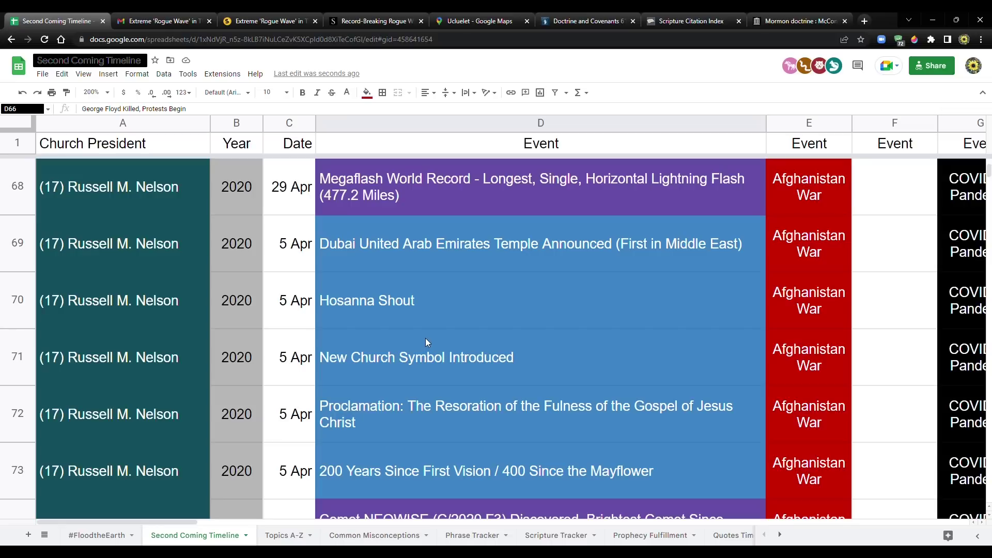
scroll(401, 345, down, 5)
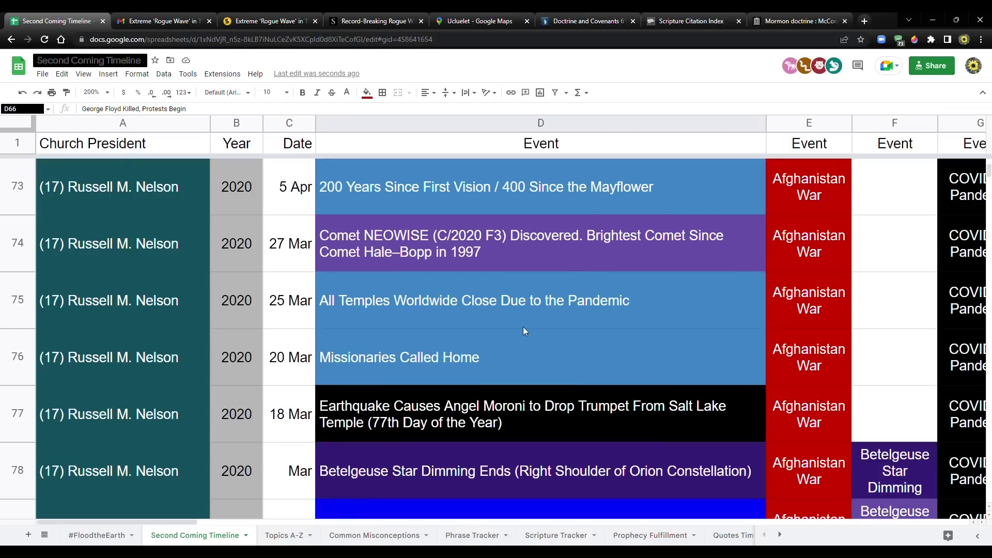
scroll(462, 359, down, 2)
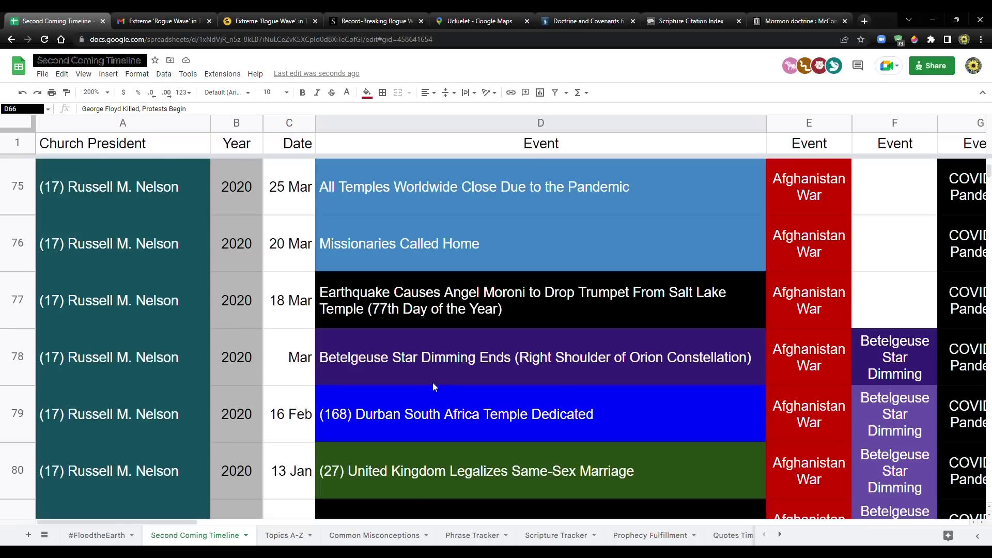
scroll(424, 387, down, 2)
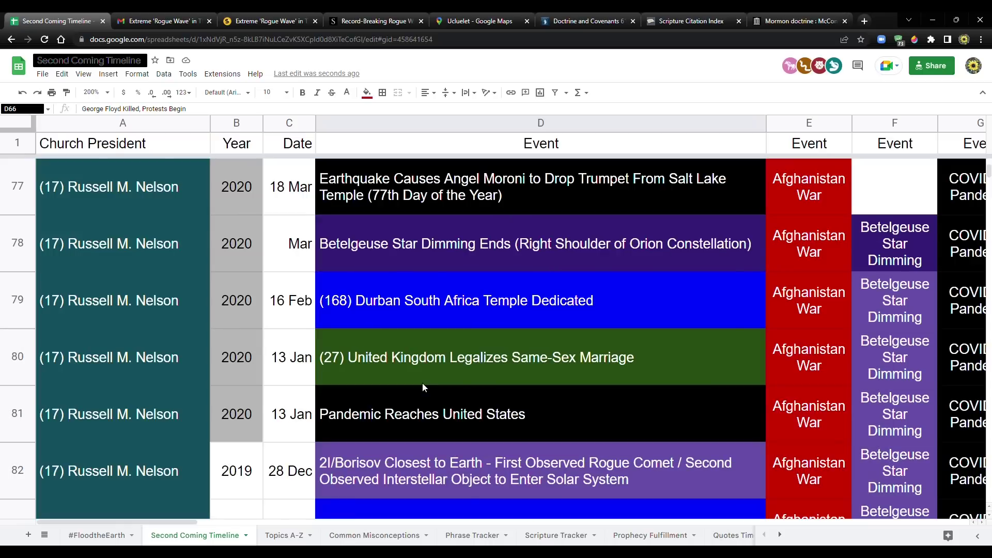
scroll(423, 383, up, 2)
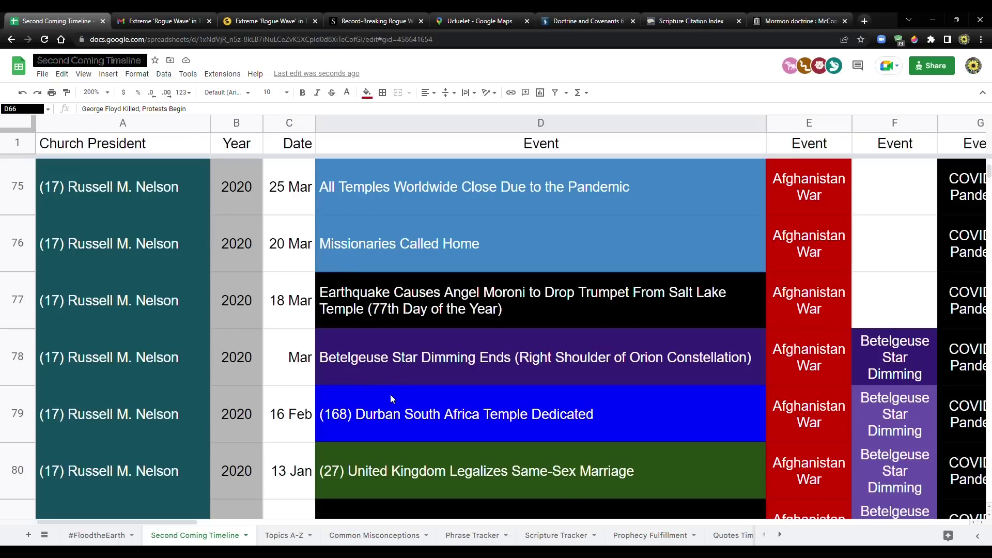
scroll(392, 385, down, 5)
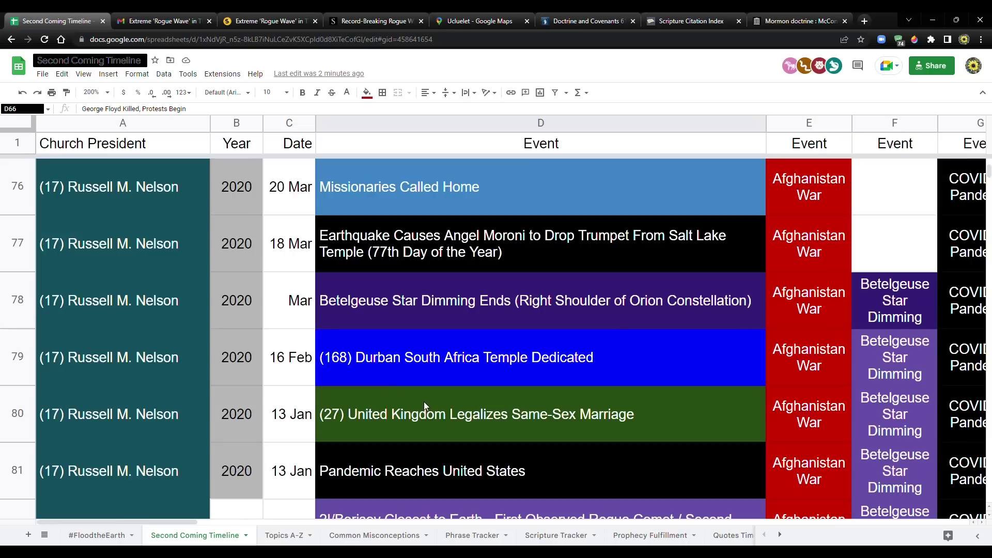
scroll(424, 402, up, 10)
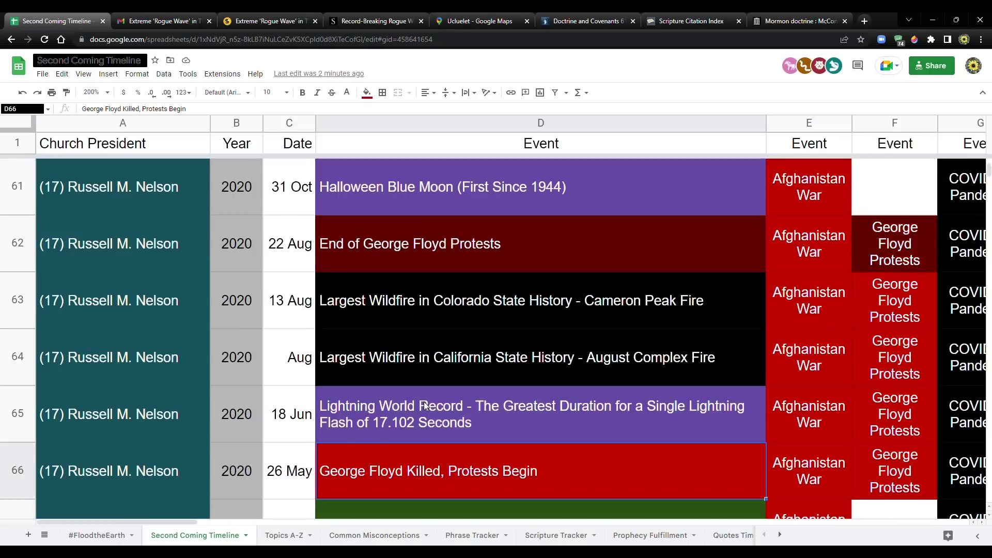
scroll(425, 406, up, 7)
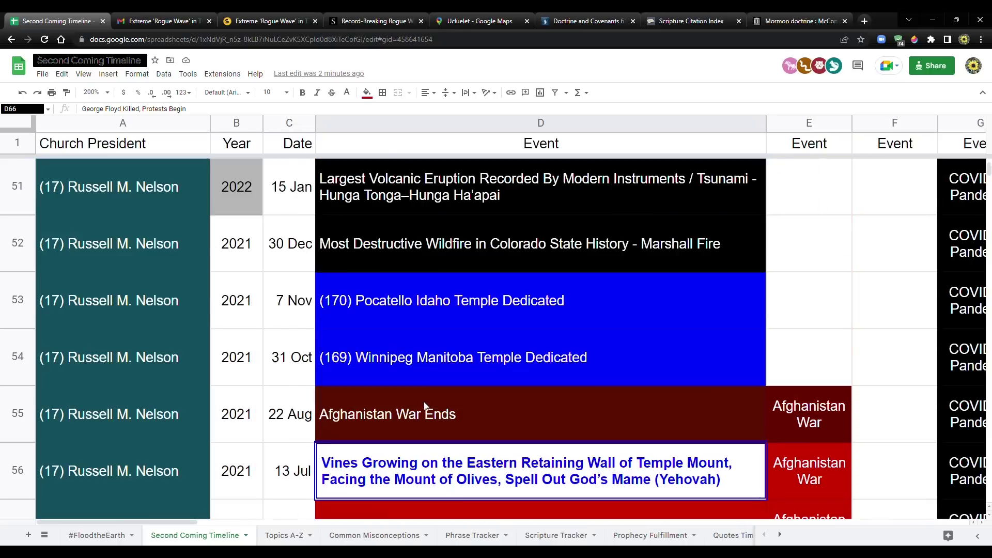
scroll(424, 402, up, 2)
scroll(424, 401, down, 3)
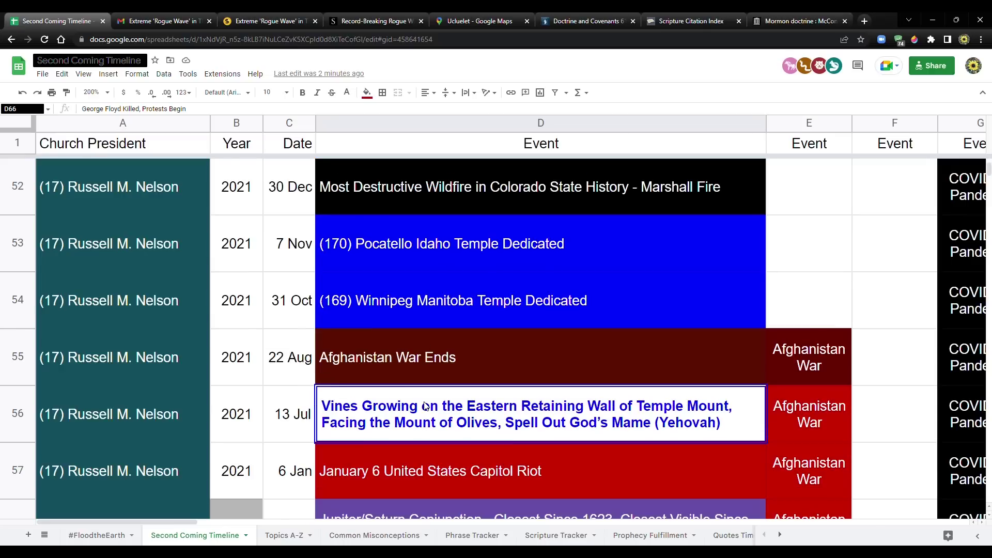
scroll(426, 406, down, 3)
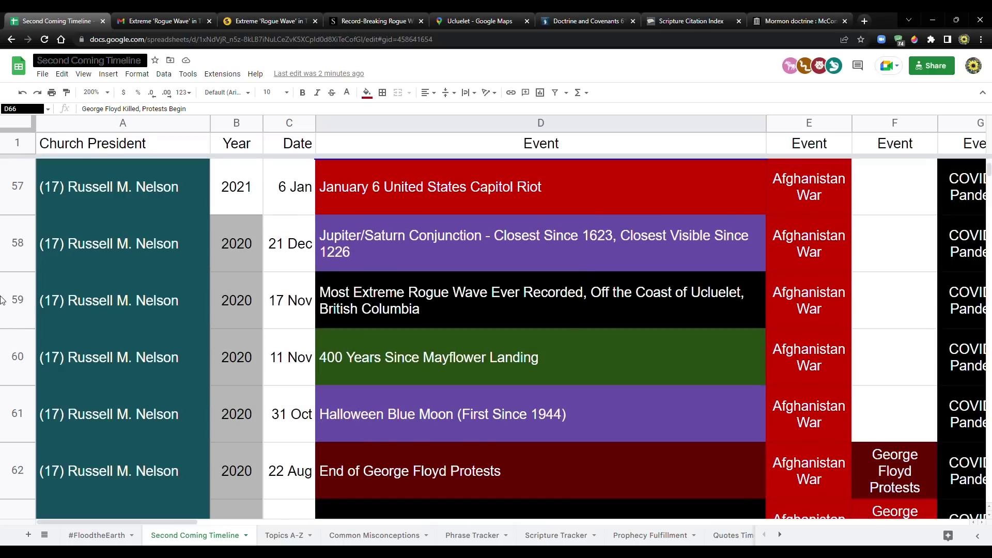
click(17, 303)
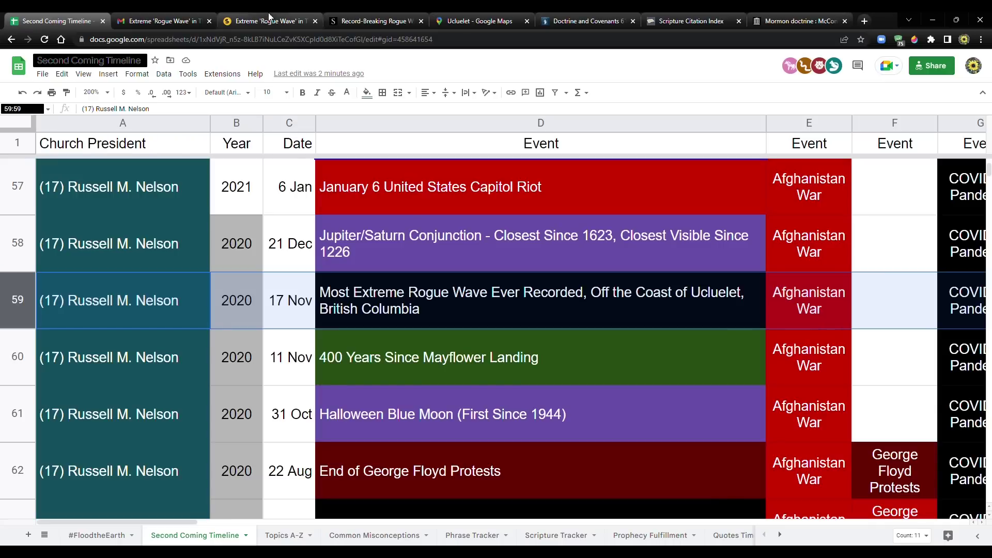
Switch to the ScienceAlert rogue wave article by way of the source email and clear the headline's text selection
click(165, 17)
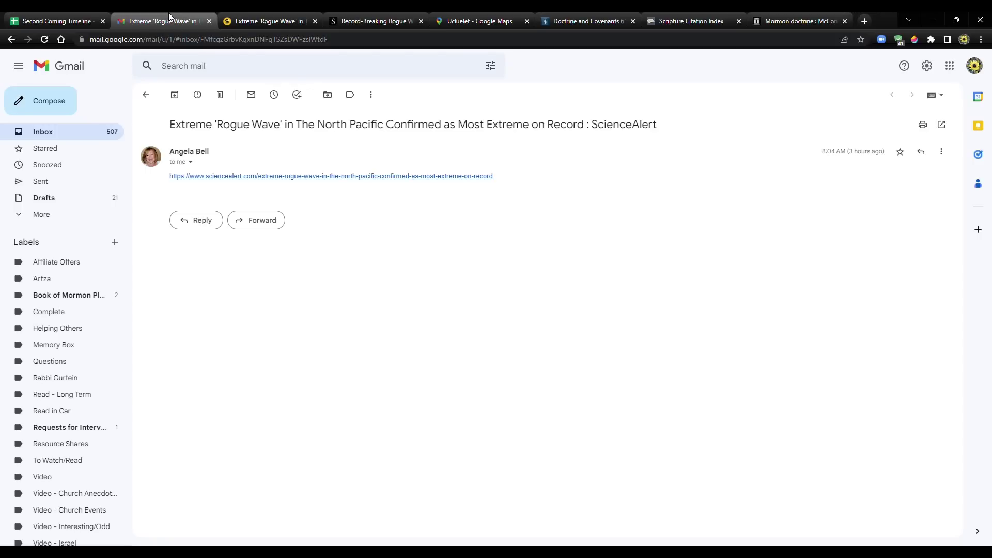
click(257, 16)
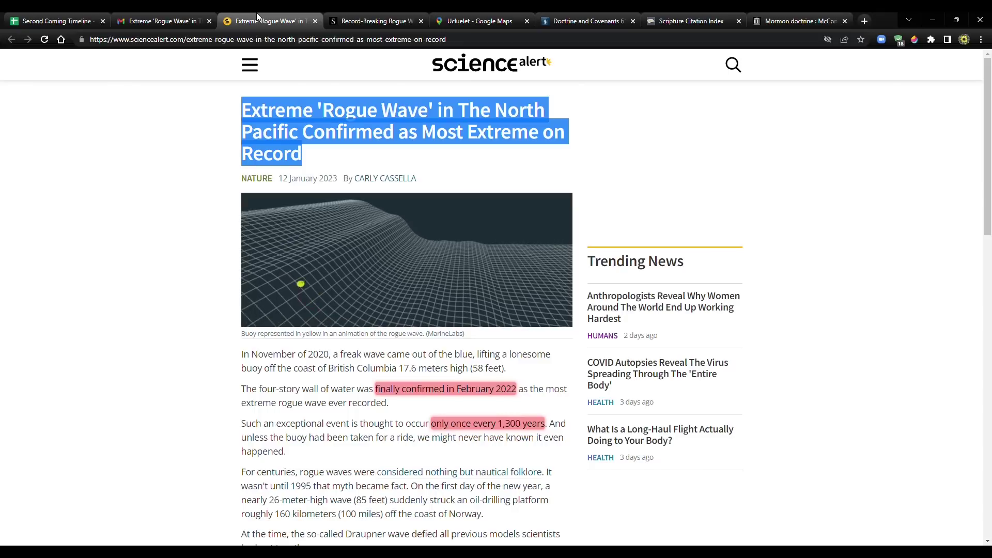
click(153, 178)
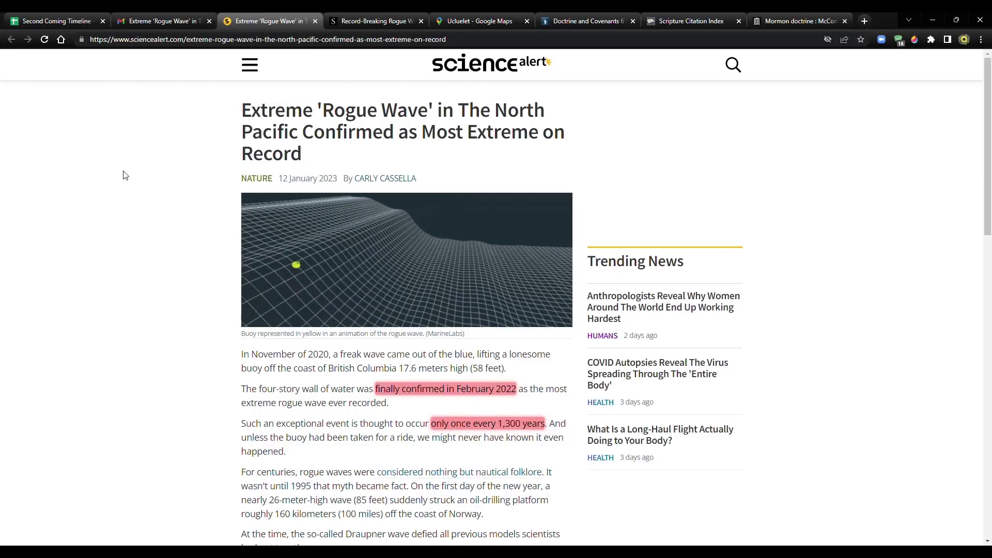
Enlarge the article page and highlight the wave height "17.6" in its opening paragraph
scroll(124, 181, down, 5)
key(ctrl+plus)
scroll(216, 245, up, 1)
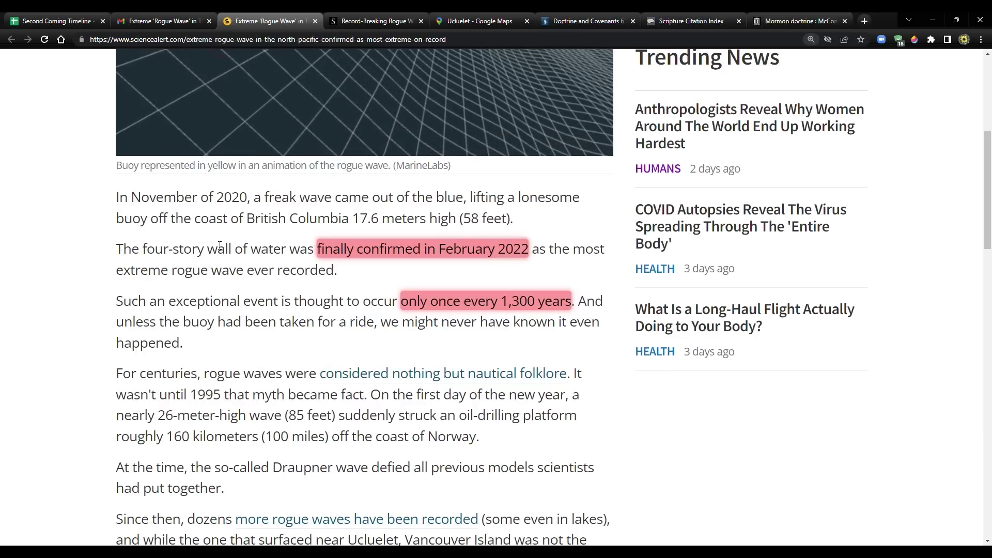
key(ctrl+plus)
key(ctrl+plus)
key(ctrl+plus)
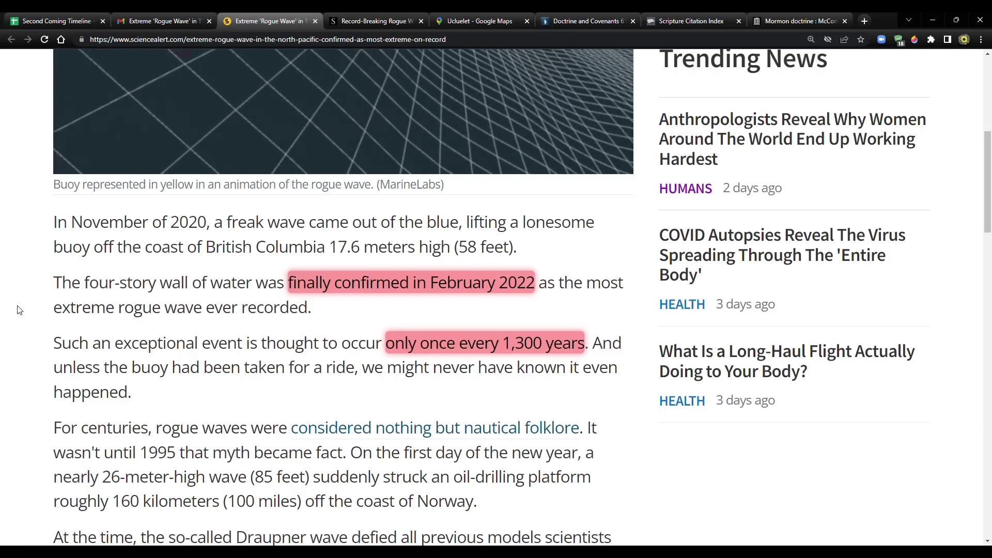
scroll(19, 310, down, 1)
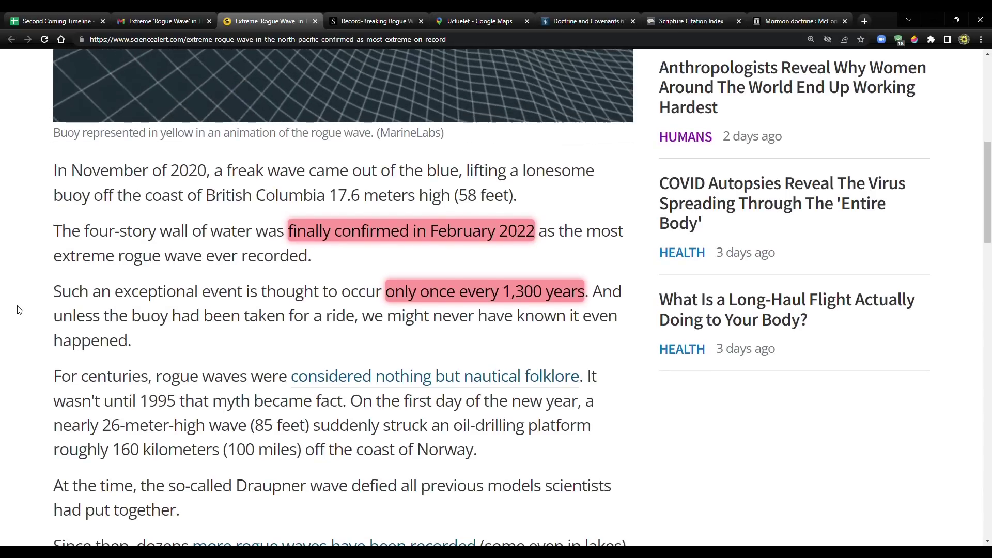
drag(330, 202, 364, 204)
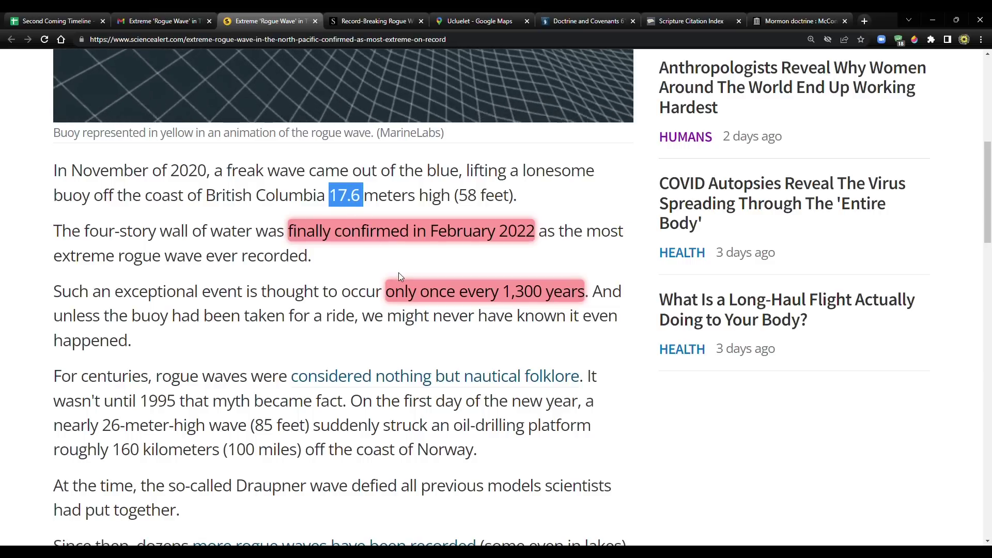
key(alt+h)
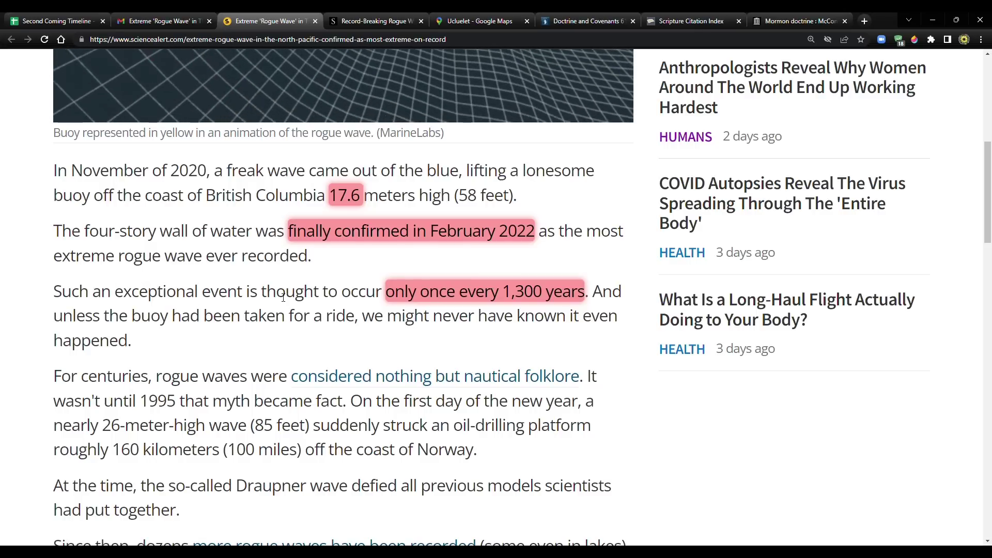
Return to the Second Coming Timeline and append "(Thought to Occur Only Once Every 1,300 Years)" to the rogue wave event in row 59
mouse_move(393, 292)
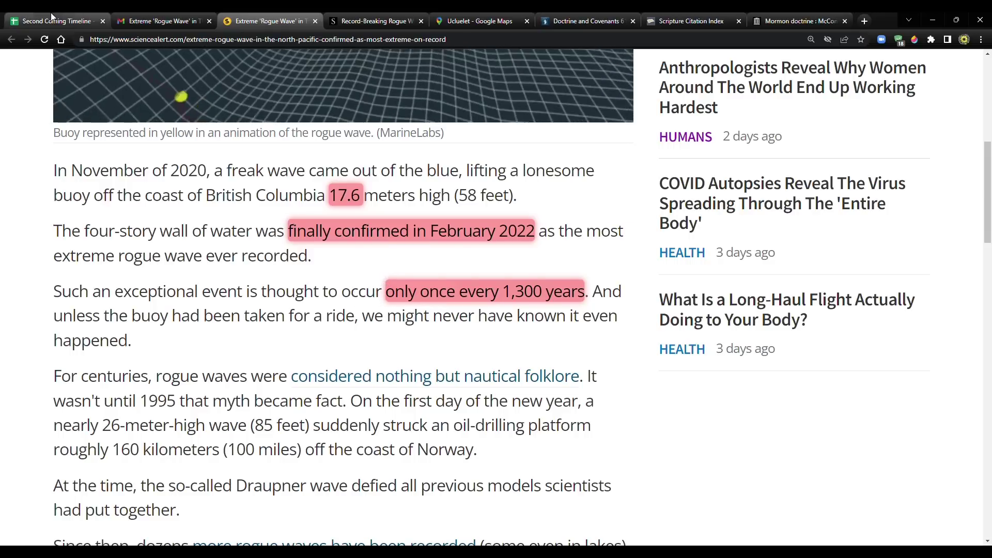
click(56, 21)
double_click(432, 311)
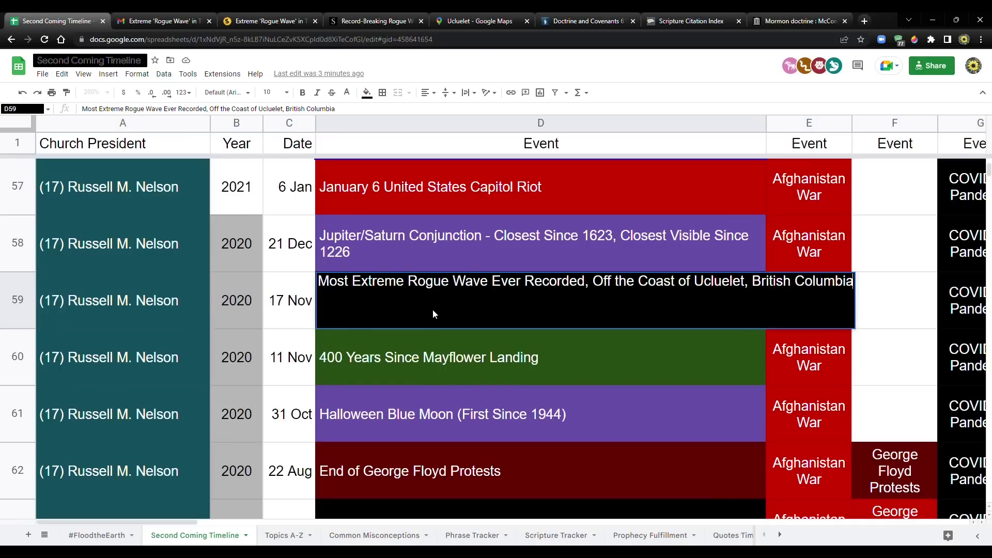
text(()
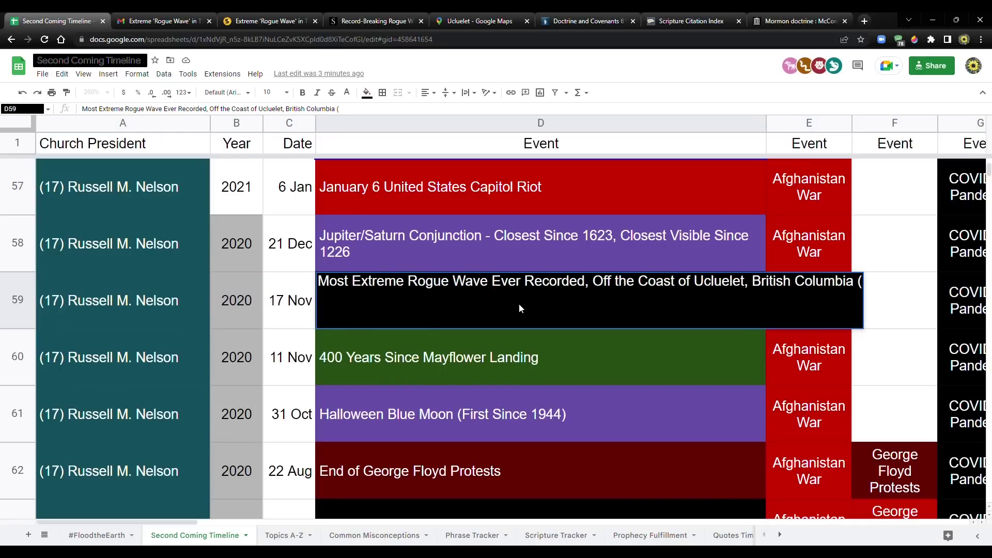
text(Thought to Occur )
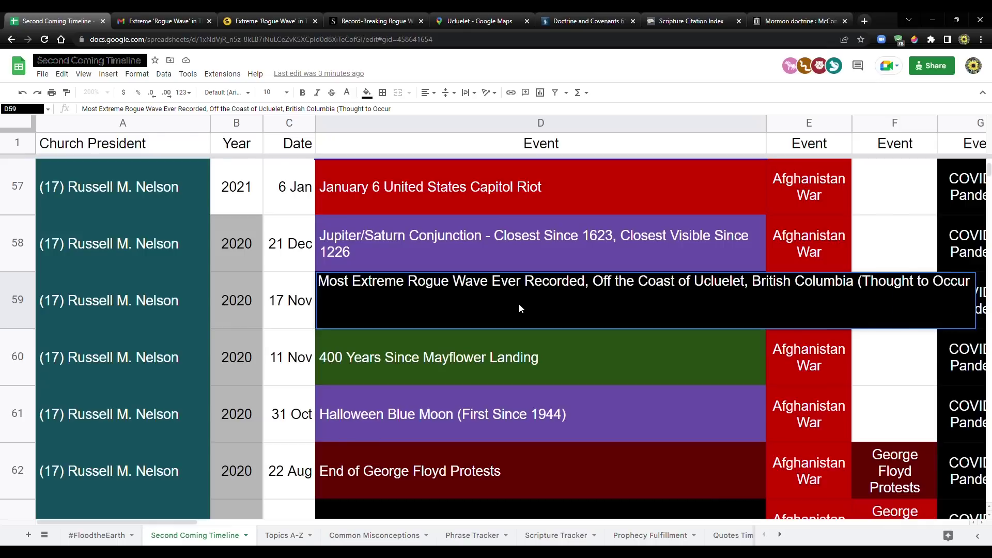
text(Only Once Eve)
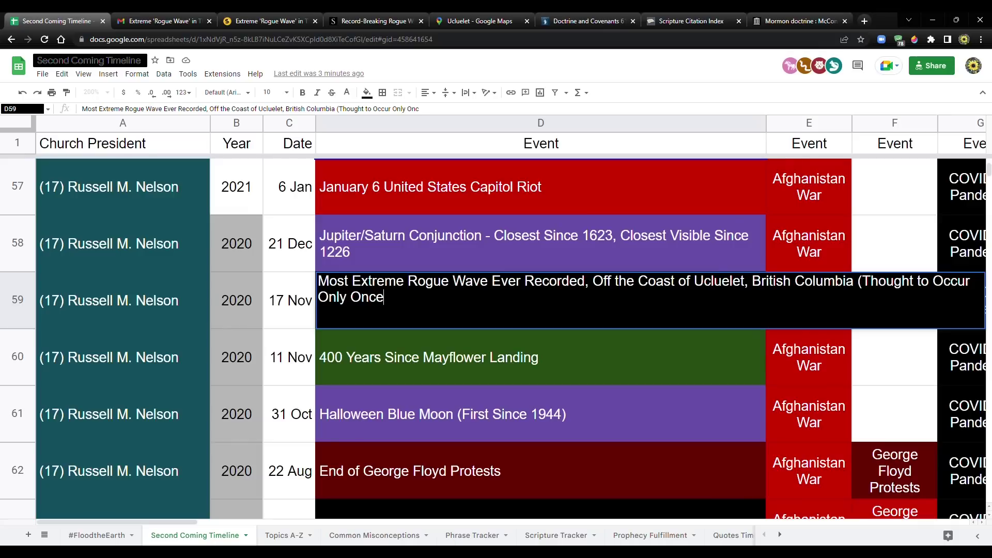
key(BackSpace)
text(Every 1,300 Years))
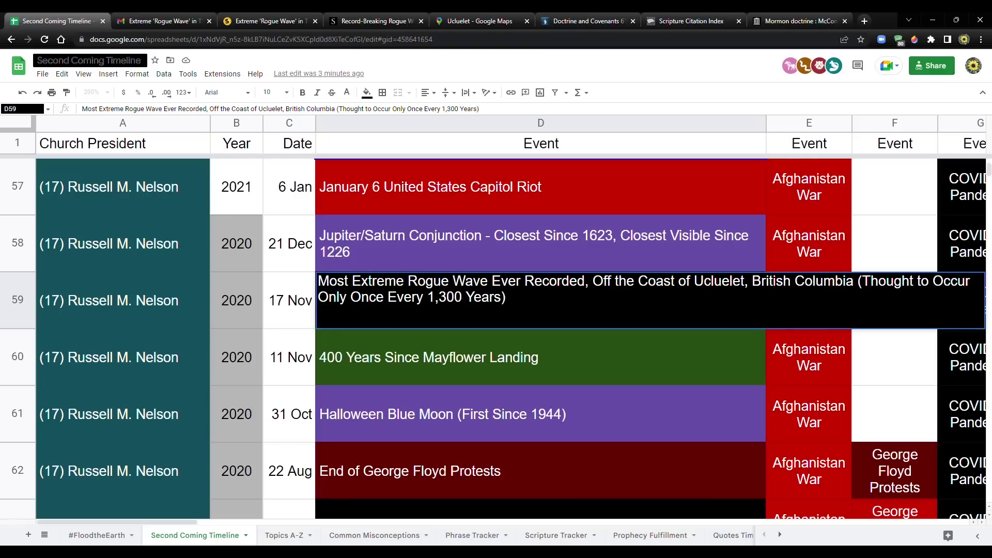
key(Return)
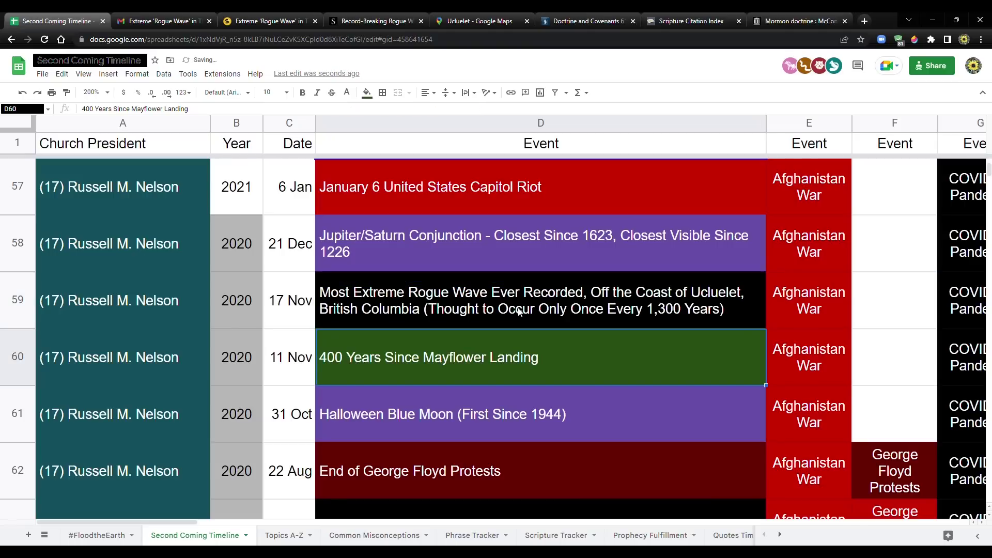
Switch back to the ScienceAlert article and read on through its highlighted passages, from the rogue wave definition to the 2020 wave height study
click(255, 12)
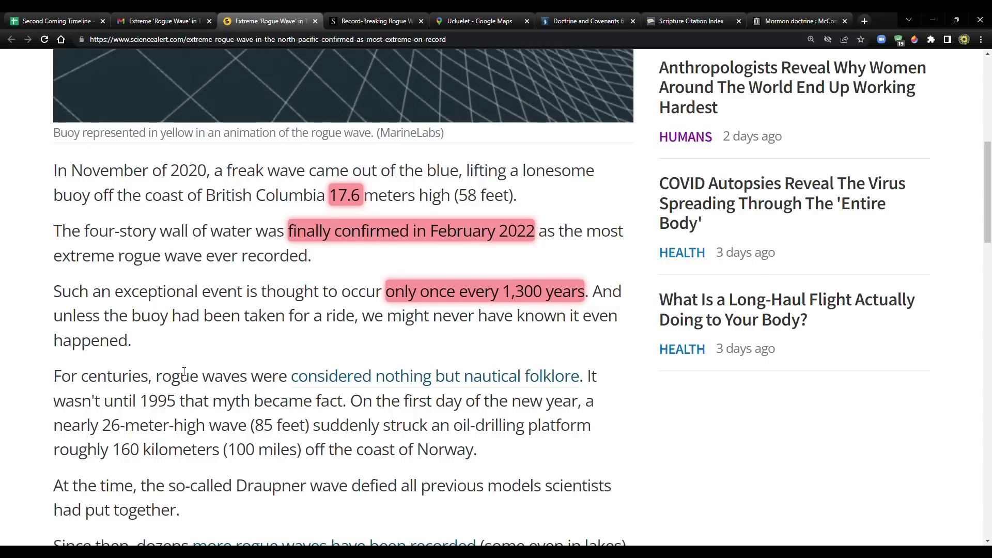
scroll(253, 353, down, 7)
scroll(177, 365, down, 3)
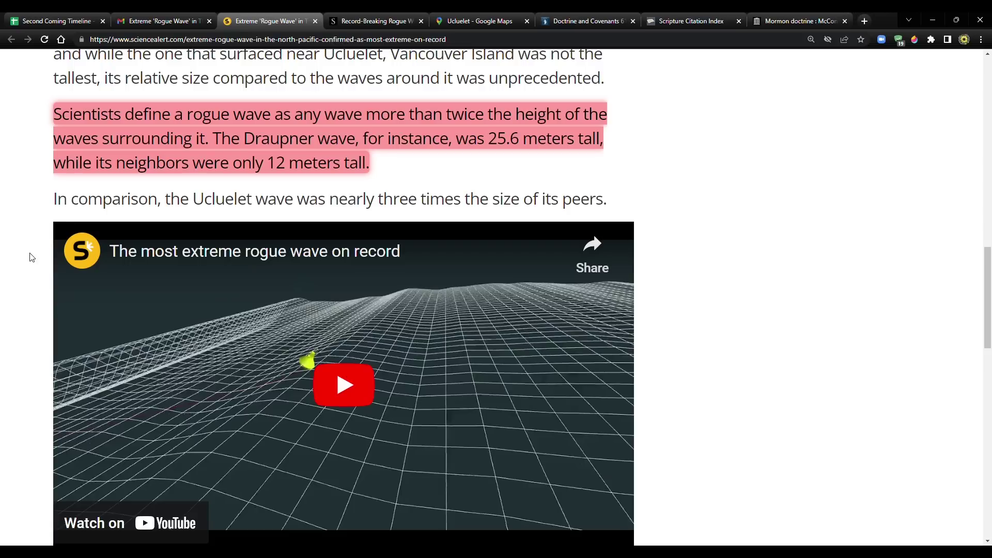
scroll(31, 257, down, 8)
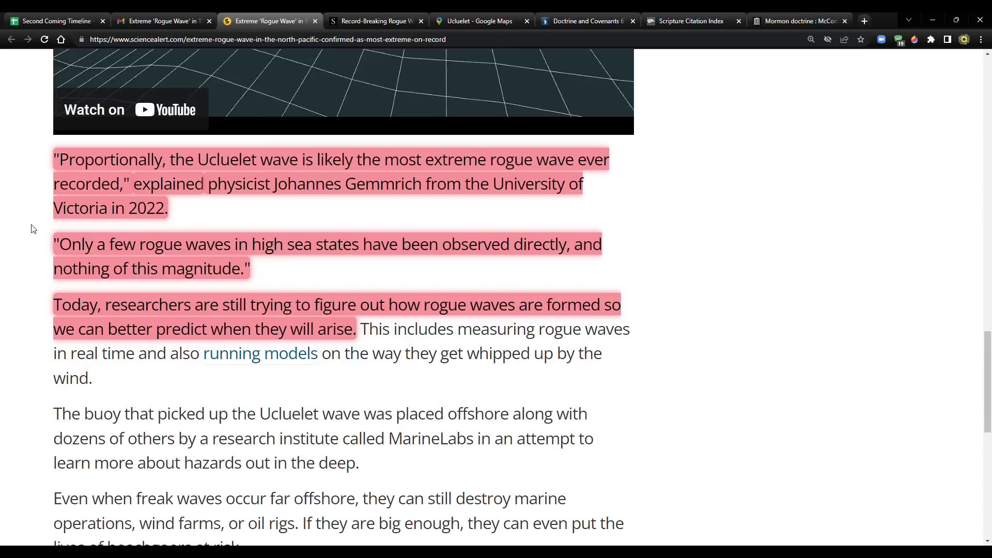
scroll(45, 310, down, 6)
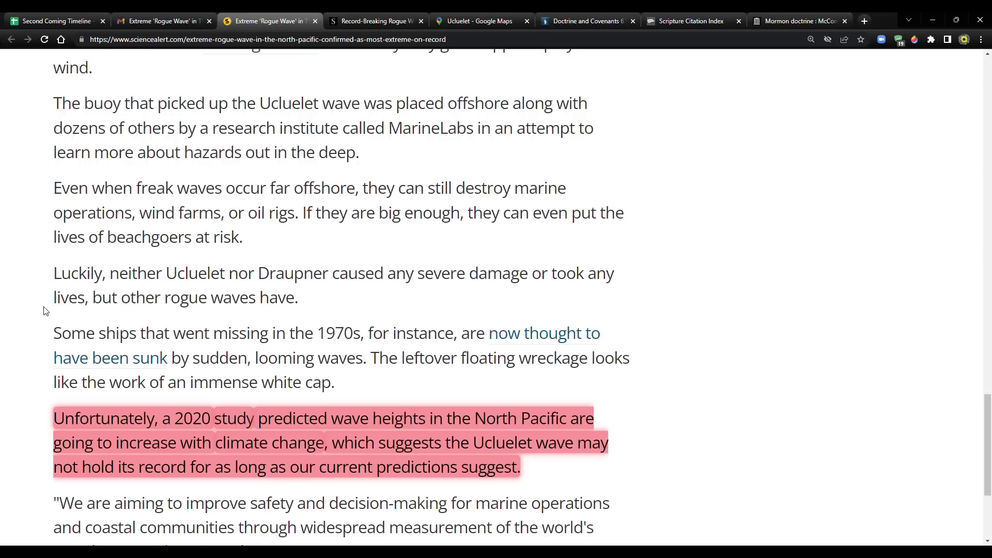